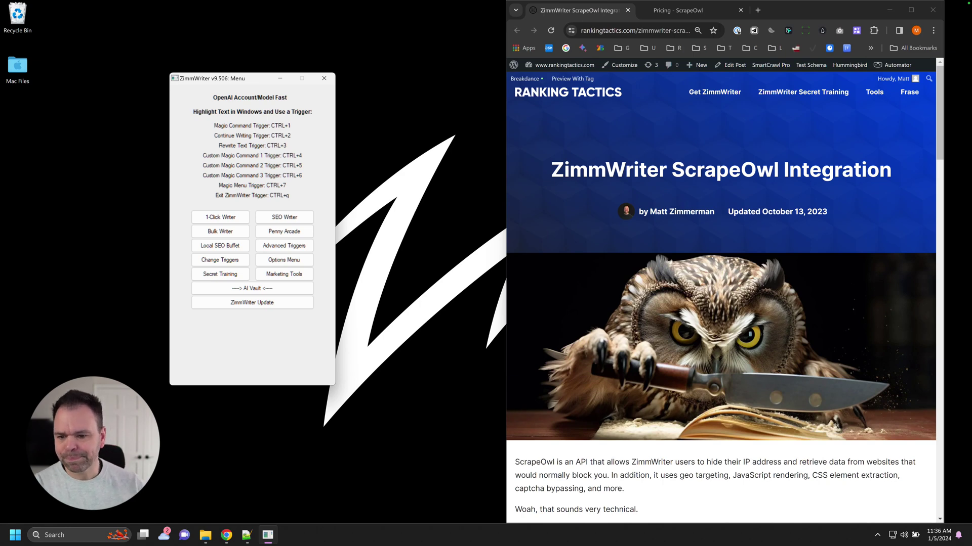
Step: Open ScrapeOwl Setup from the Options Menu, moving both windows to the left
{"action": "left_click", "coordinate": [285, 261]}
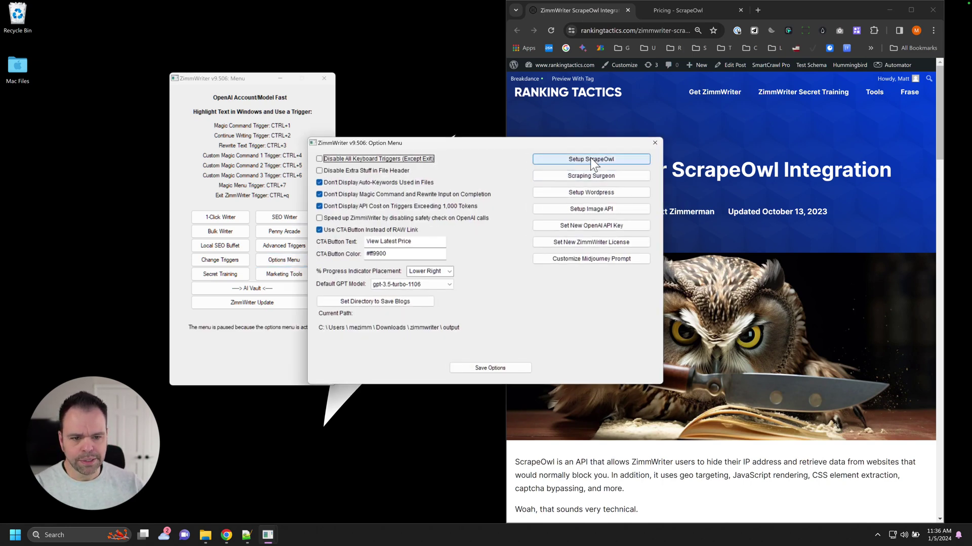
{"action": "left_click_drag", "start_coordinate": [577, 143], "coordinate": [393, 112]}
{"action": "left_click", "coordinate": [410, 128]}
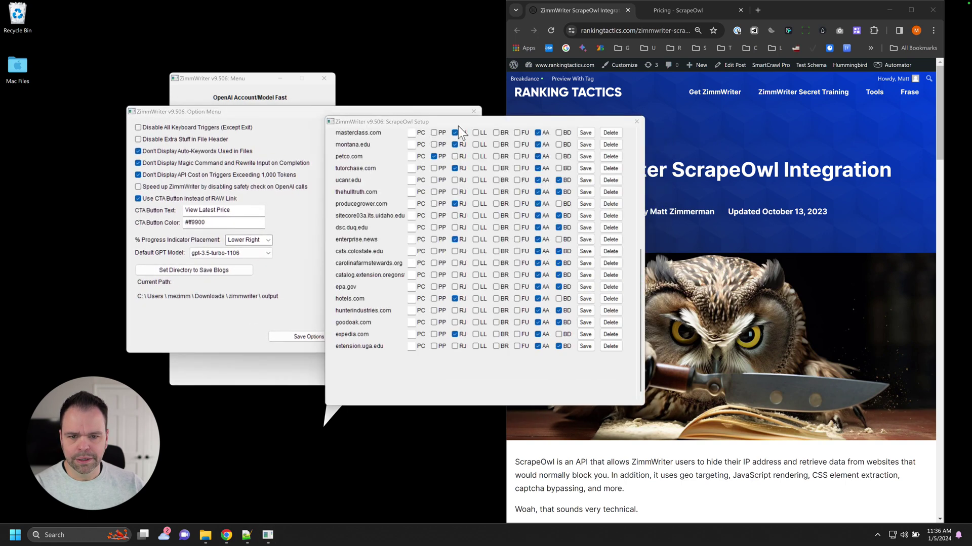
{"action": "left_click_drag", "start_coordinate": [463, 123], "coordinate": [301, 91]}
Step: Scroll the ScrapeOwl Setup list to the top and skim the ScrapeOwl integration article
{"action": "scroll", "coordinate": [273, 217], "scroll_direction": "up", "scroll_amount": 10}
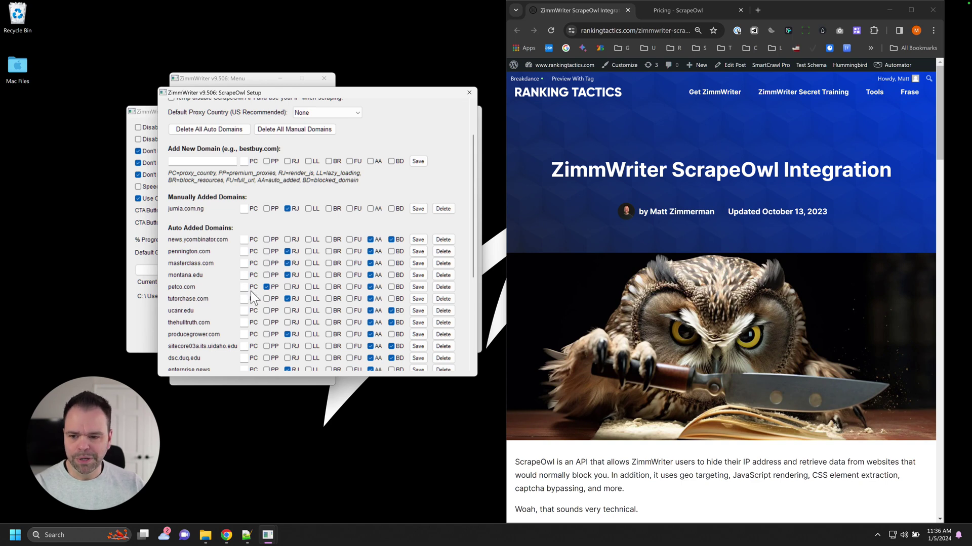
{"action": "scroll", "coordinate": [339, 263], "scroll_direction": "up", "scroll_amount": 2}
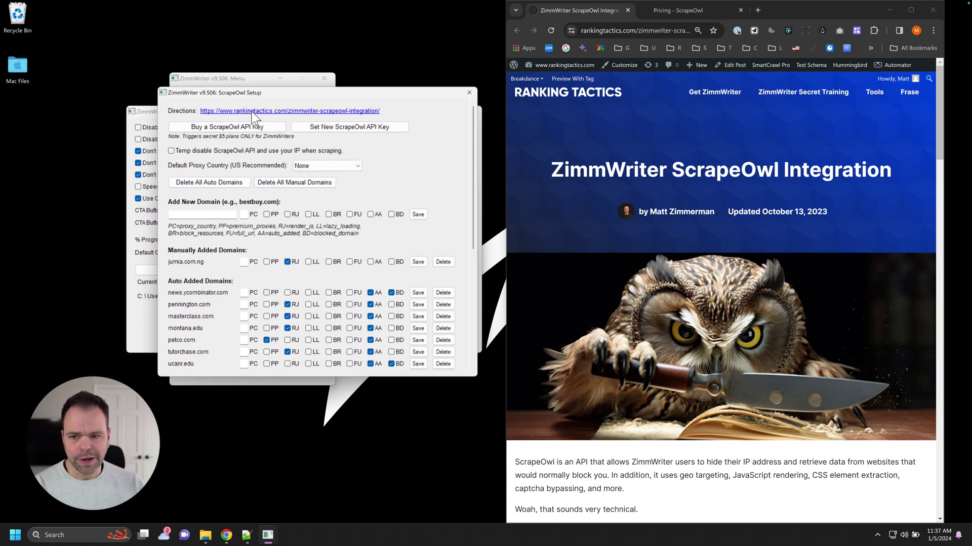
{"action": "left_click", "coordinate": [680, 186]}
{"action": "scroll", "coordinate": [657, 227], "scroll_direction": "down", "scroll_amount": 15}
{"action": "scroll", "coordinate": [659, 266], "scroll_direction": "down", "scroll_amount": 5}
{"action": "scroll", "coordinate": [659, 273], "scroll_direction": "up", "scroll_amount": 20}
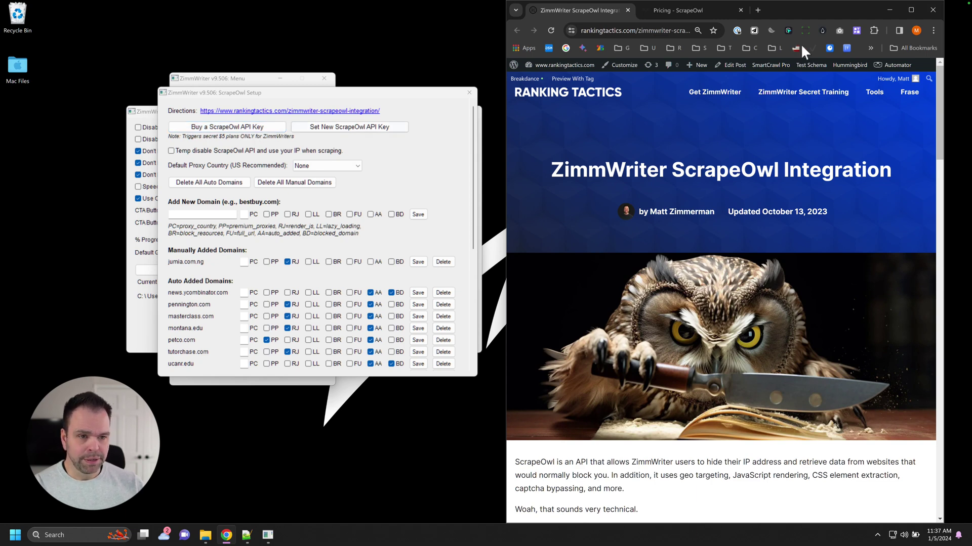
Step: Go from the ScrapeOwl homepage to its Pricing page
{"action": "left_click", "coordinate": [691, 10]}
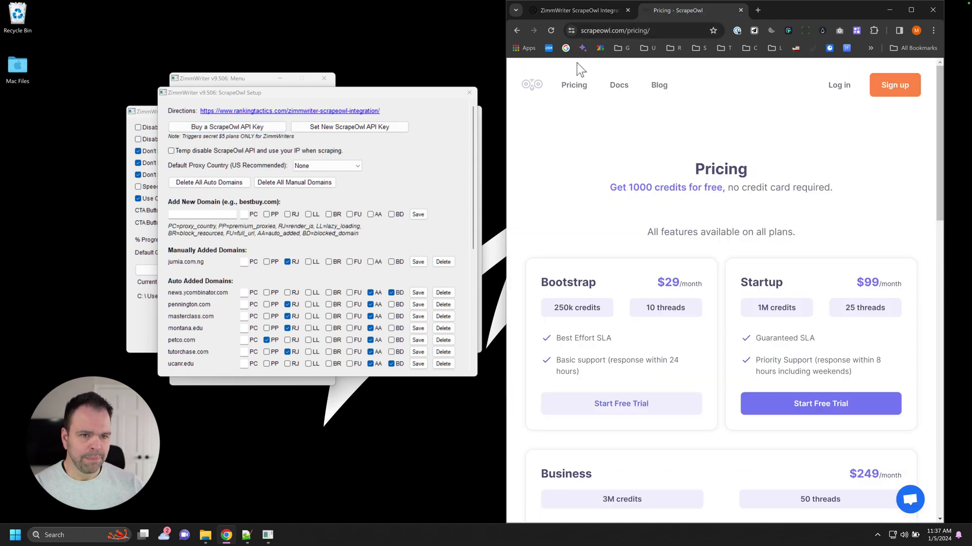
{"action": "left_click", "coordinate": [532, 87]}
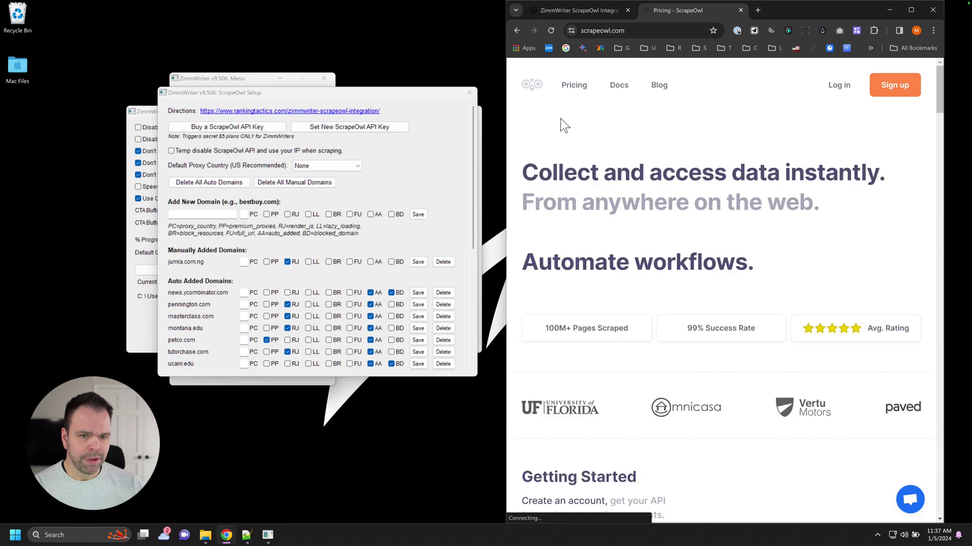
{"action": "left_click", "coordinate": [572, 87]}
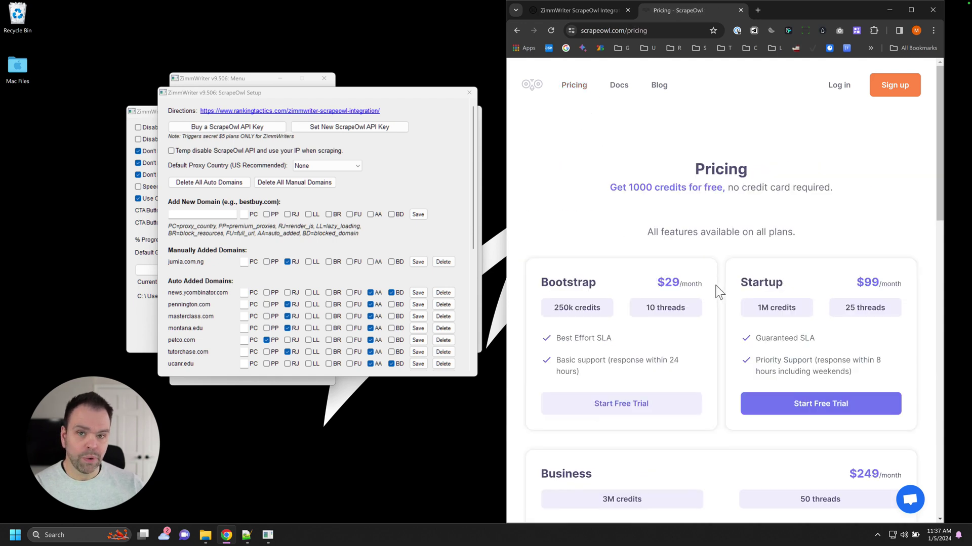
Step: Highlight the $29/month Bootstrap and $99/month Startup plan prices
{"action": "left_click_drag", "start_coordinate": [656, 282], "coordinate": [705, 289]}
{"action": "left_click_drag", "start_coordinate": [854, 282], "coordinate": [906, 286]}
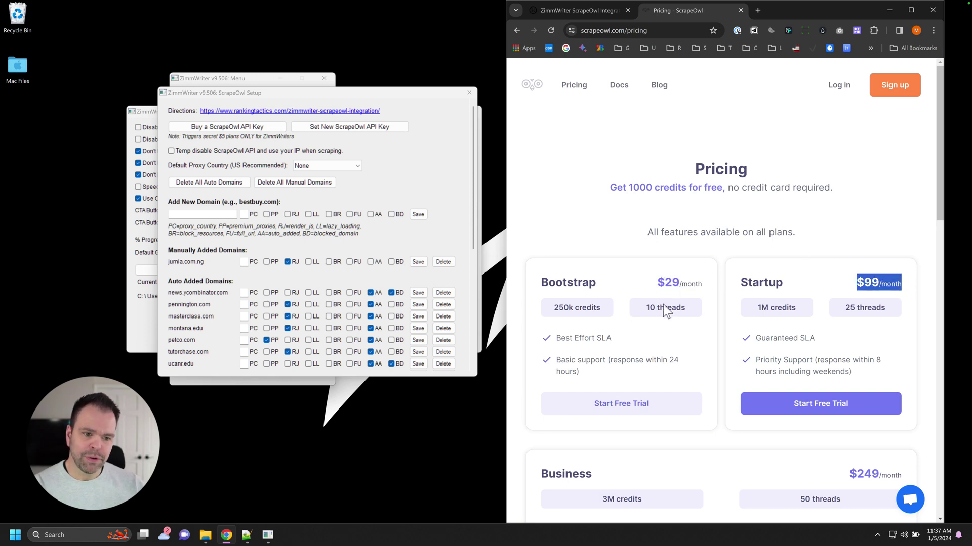
{"action": "left_click_drag", "start_coordinate": [654, 280], "coordinate": [703, 283]}
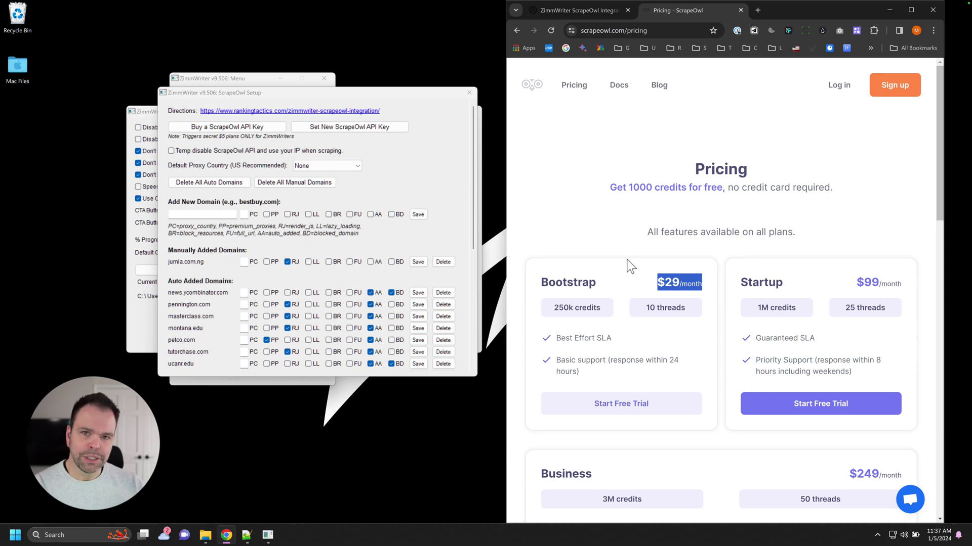
{"action": "left_click", "coordinate": [613, 244]}
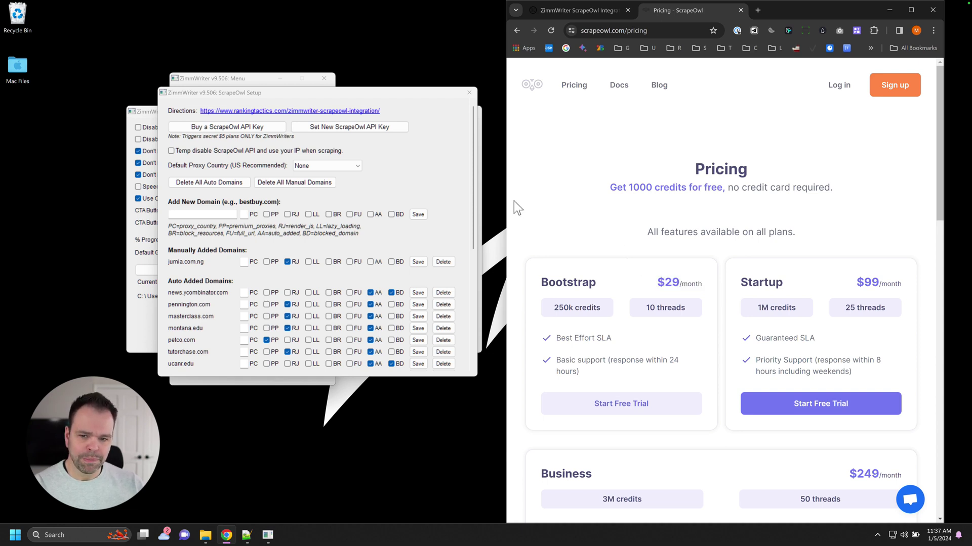
Step: Follow ZimmWriter's Buy a ScrapeOwl API Key link and compare the $5 Basic and $10 Hobby plan prices
{"action": "left_click", "coordinate": [233, 127]}
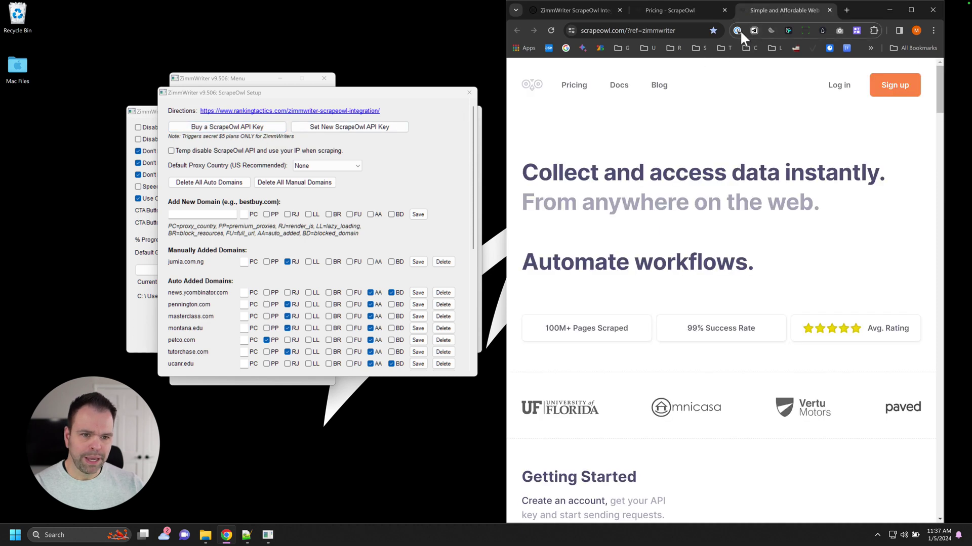
{"action": "left_click", "coordinate": [572, 84]}
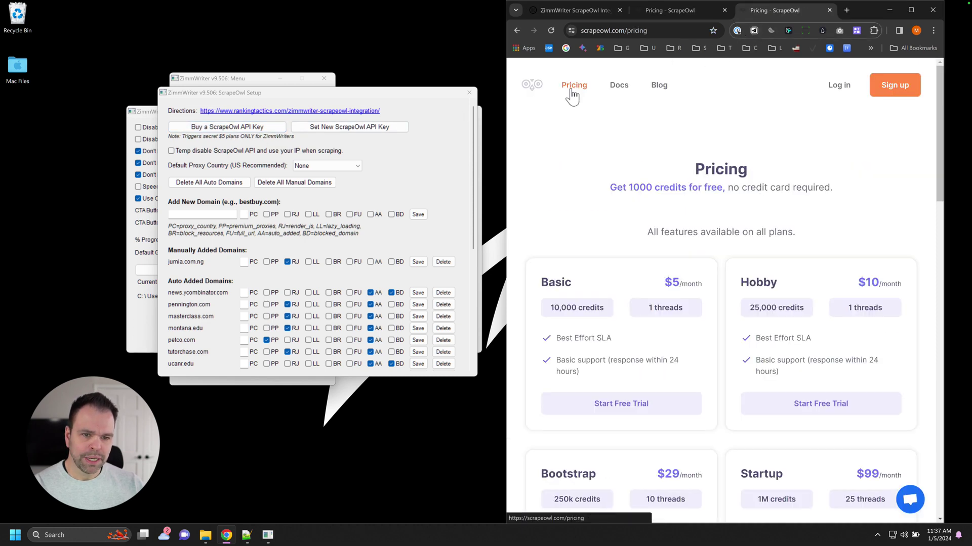
{"action": "left_click_drag", "start_coordinate": [655, 281], "coordinate": [694, 282]}
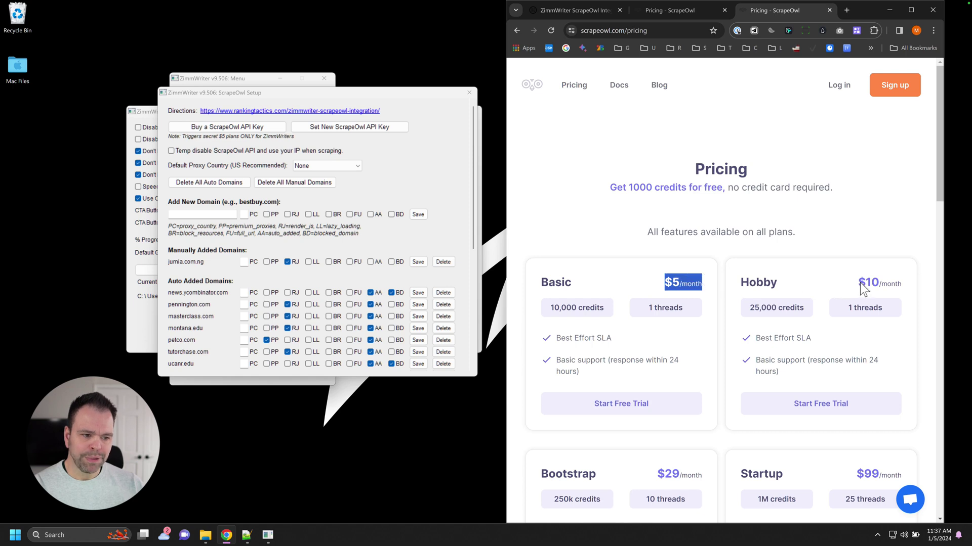
{"action": "left_click_drag", "start_coordinate": [860, 282], "coordinate": [906, 283]}
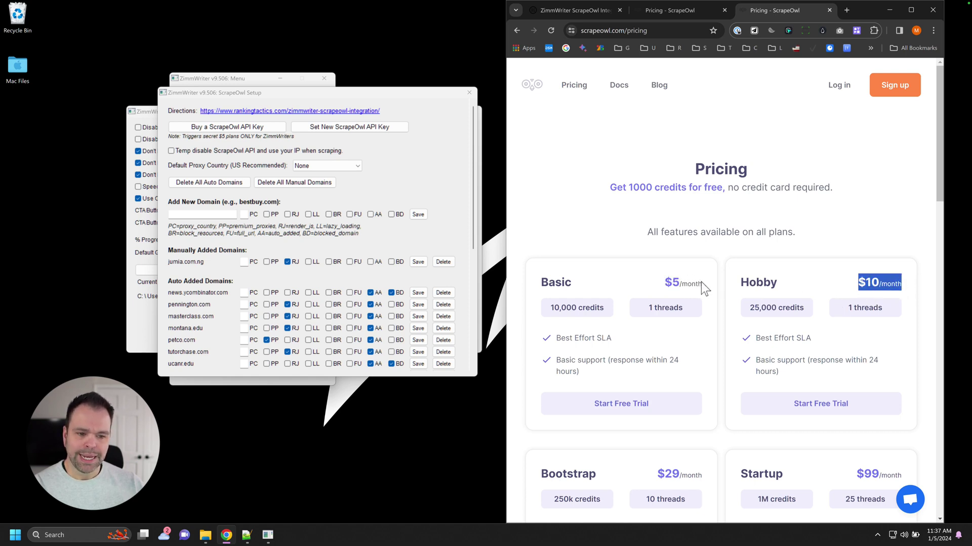
{"action": "left_click_drag", "start_coordinate": [704, 285], "coordinate": [662, 285]}
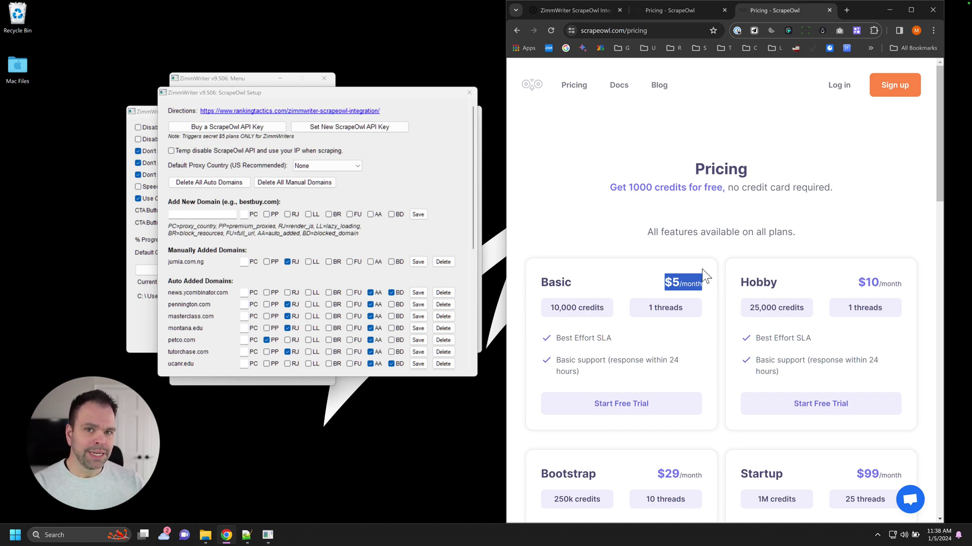
Step: Start the Basic plan's free trial from the referral pricing page
{"action": "left_click", "coordinate": [636, 410]}
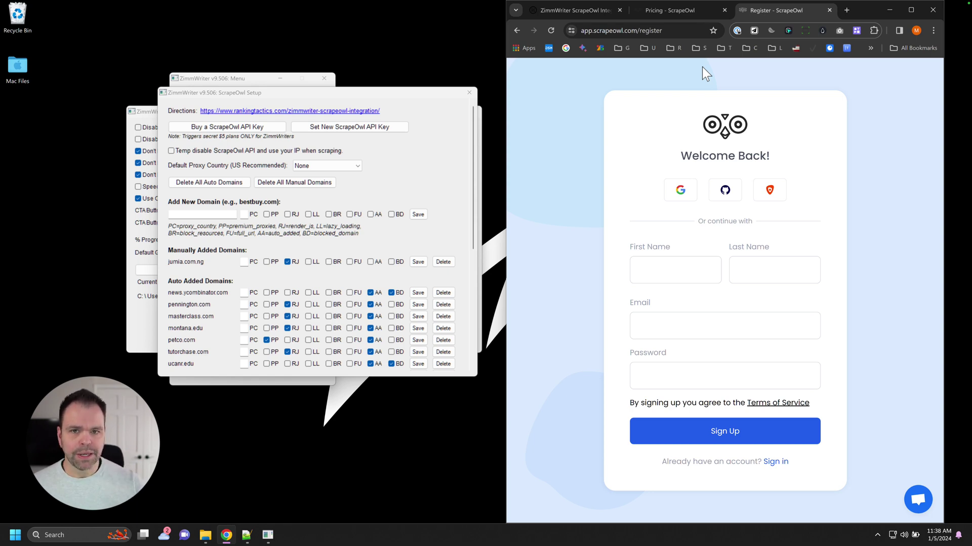
Step: Cancel the Set New ScrapeOwl API Key prompt without entering a key
{"action": "left_click", "coordinate": [351, 126]}
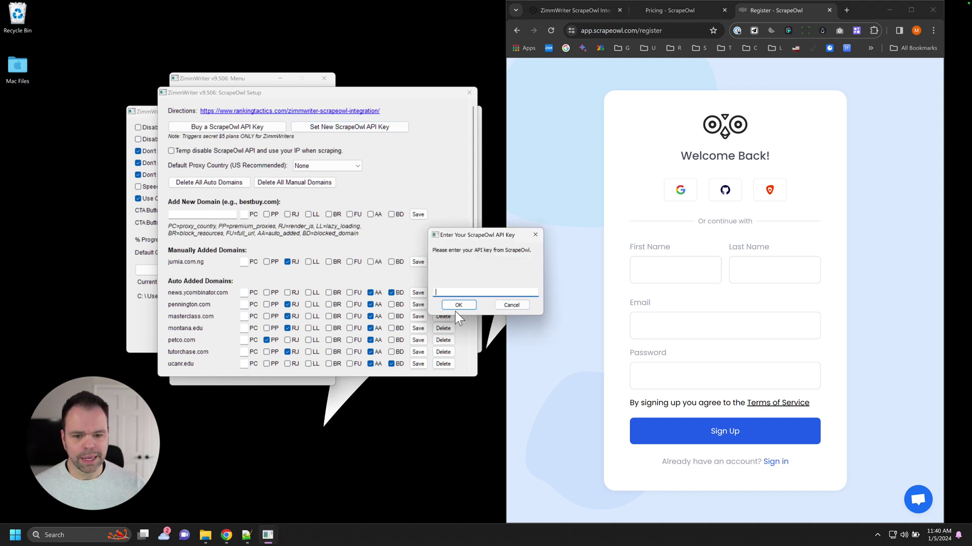
{"action": "left_click", "coordinate": [508, 304]}
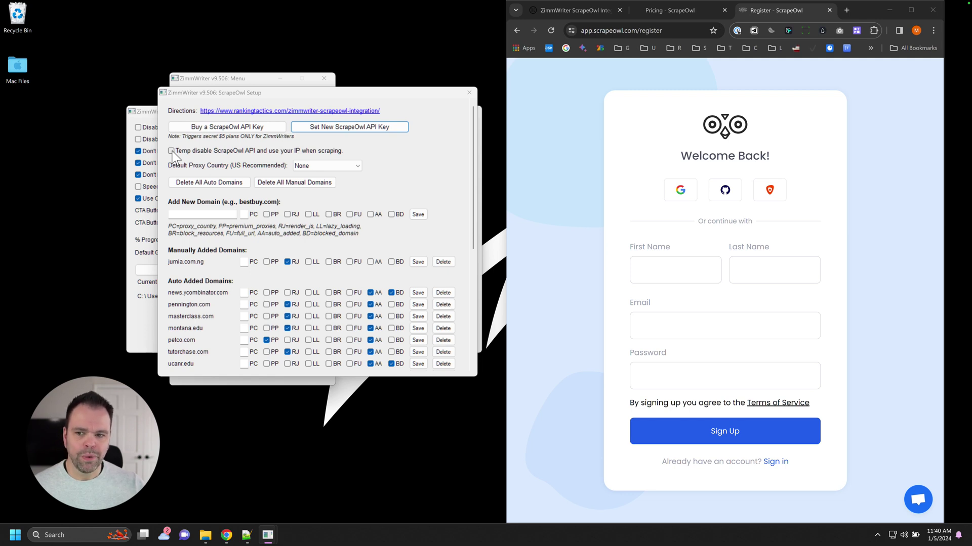
Step: Tick 'Temp disable ScrapeOwl API and use your IP when scraping', then close ScrapeOwl Setup
{"action": "left_click_drag", "start_coordinate": [344, 96], "coordinate": [362, 93]}
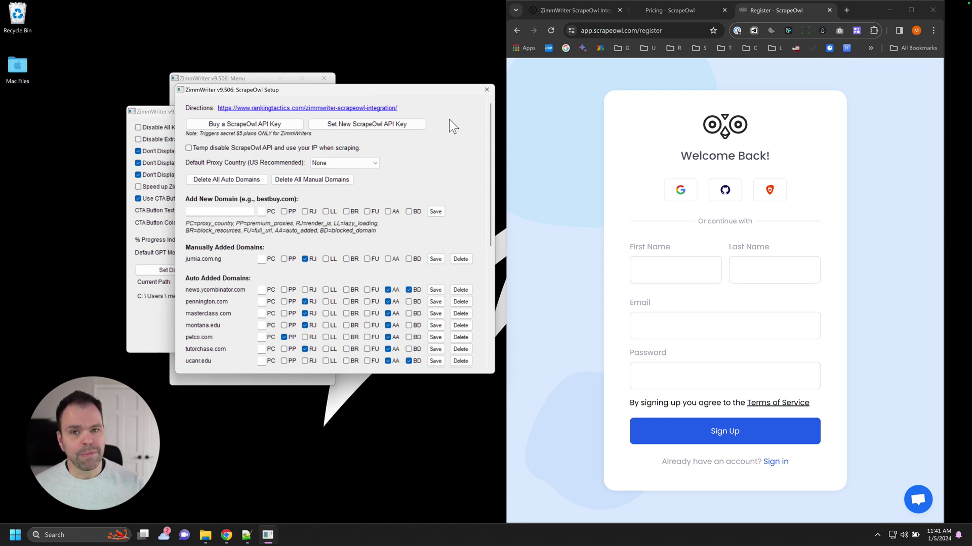
{"action": "left_click", "coordinate": [188, 148]}
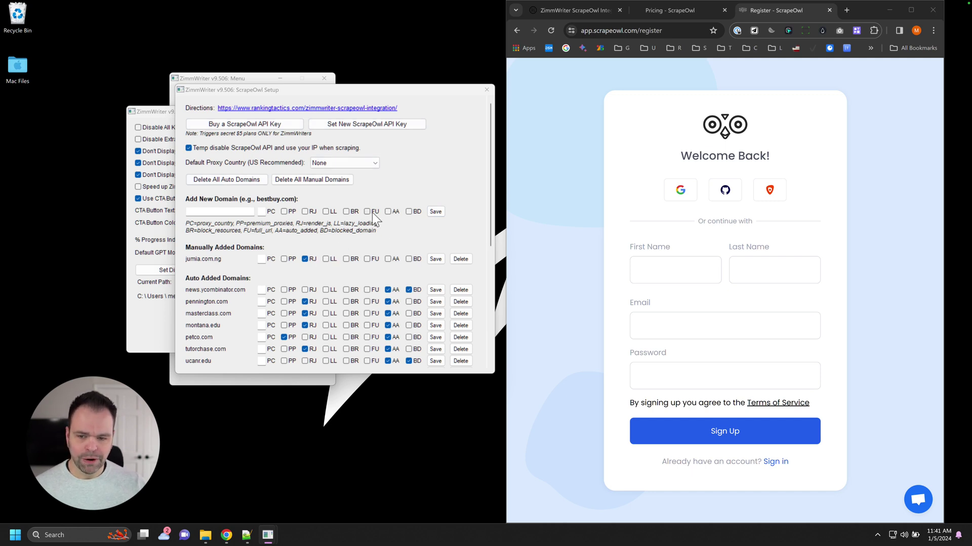
{"action": "left_click", "coordinate": [486, 90]}
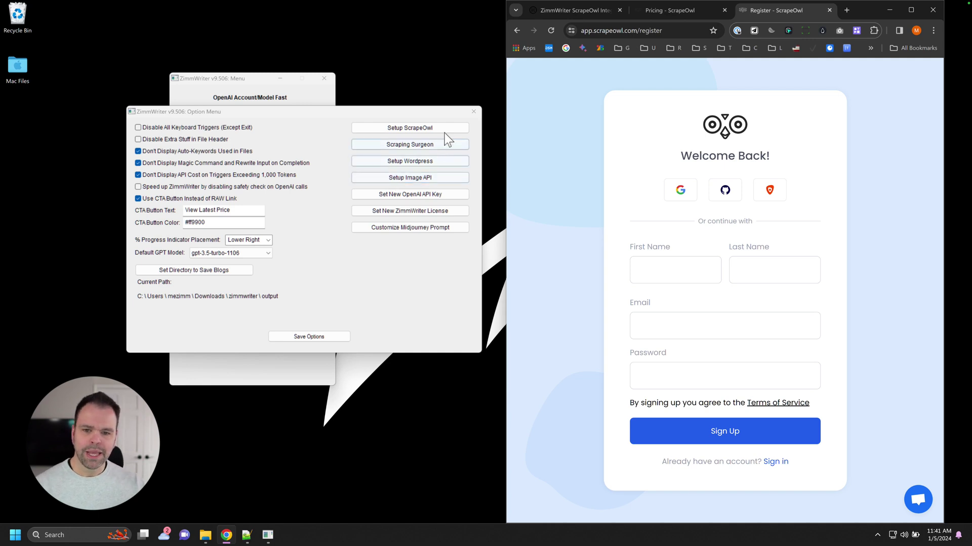
Step: Close the Option Menu, then open and close Penny Arcade's YouTube Videos dialog and Bulk Writer
{"action": "left_click", "coordinate": [473, 112]}
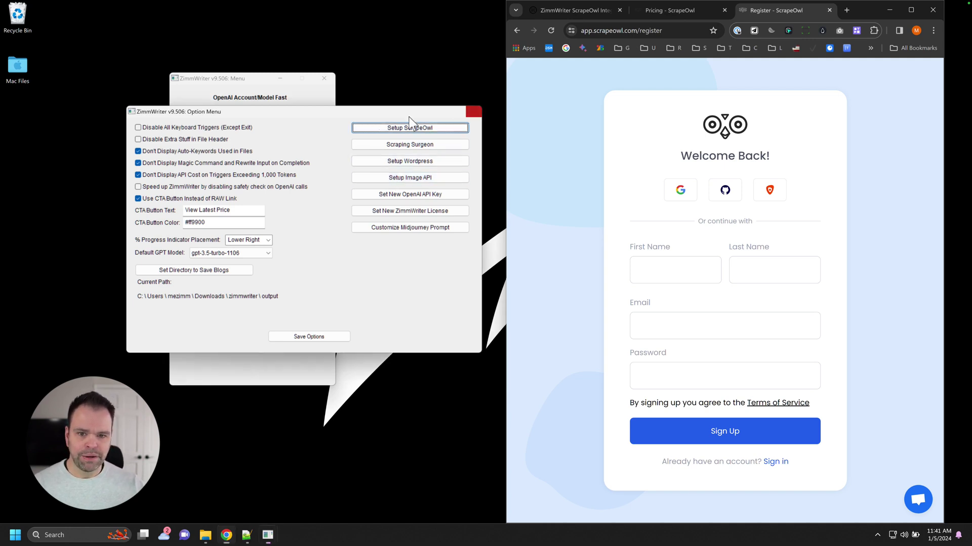
{"action": "left_click_drag", "start_coordinate": [260, 82], "coordinate": [293, 65]}
{"action": "left_click", "coordinate": [324, 217]}
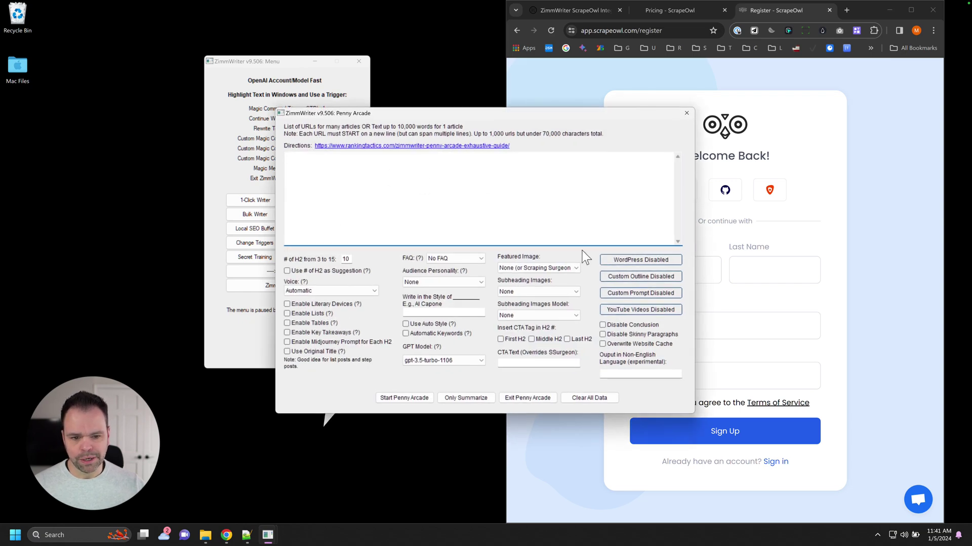
{"action": "left_click", "coordinate": [644, 308]}
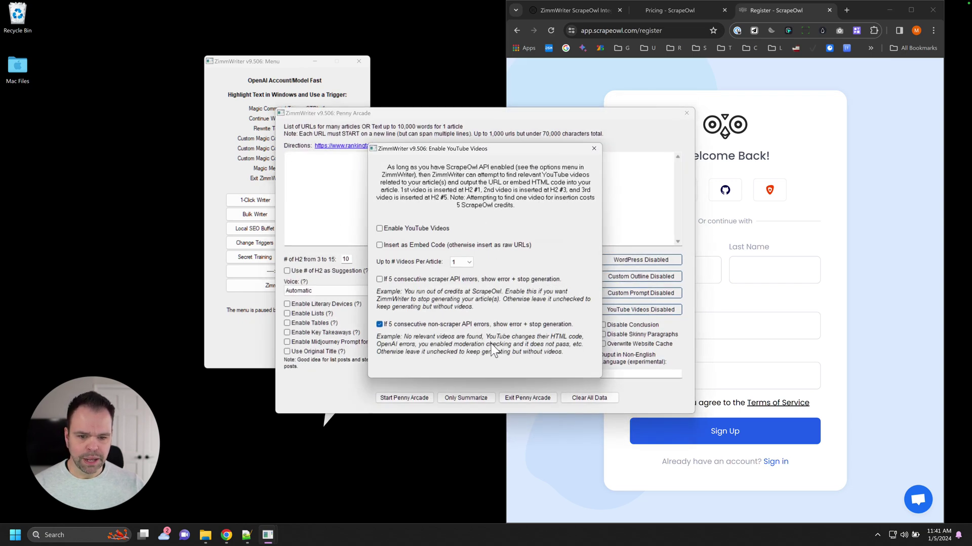
{"action": "left_click", "coordinate": [594, 148]}
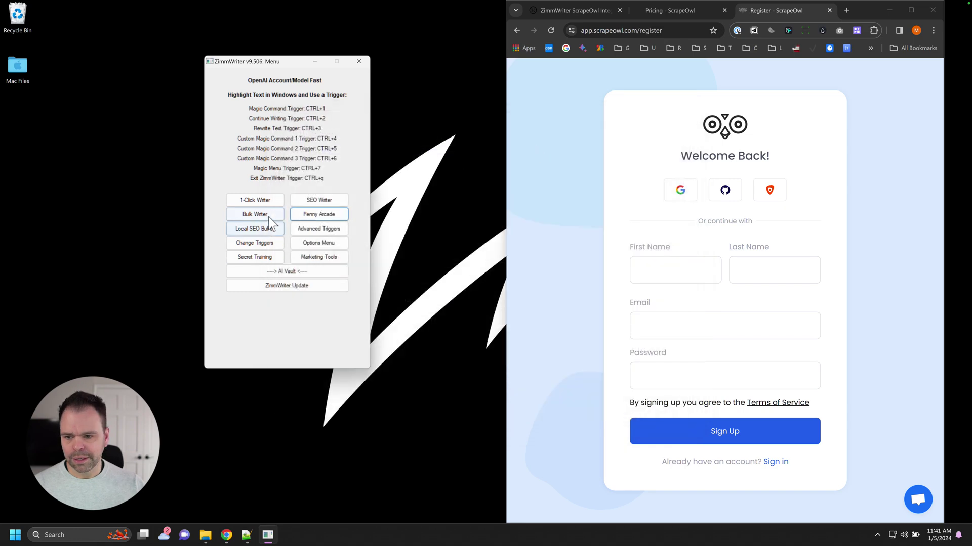
{"action": "left_click", "coordinate": [255, 214]}
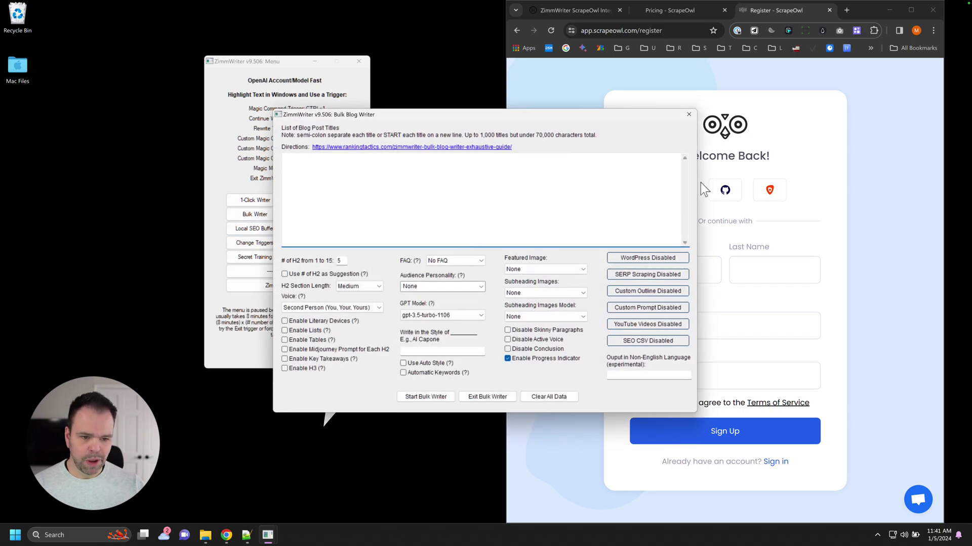
{"action": "left_click", "coordinate": [689, 116]}
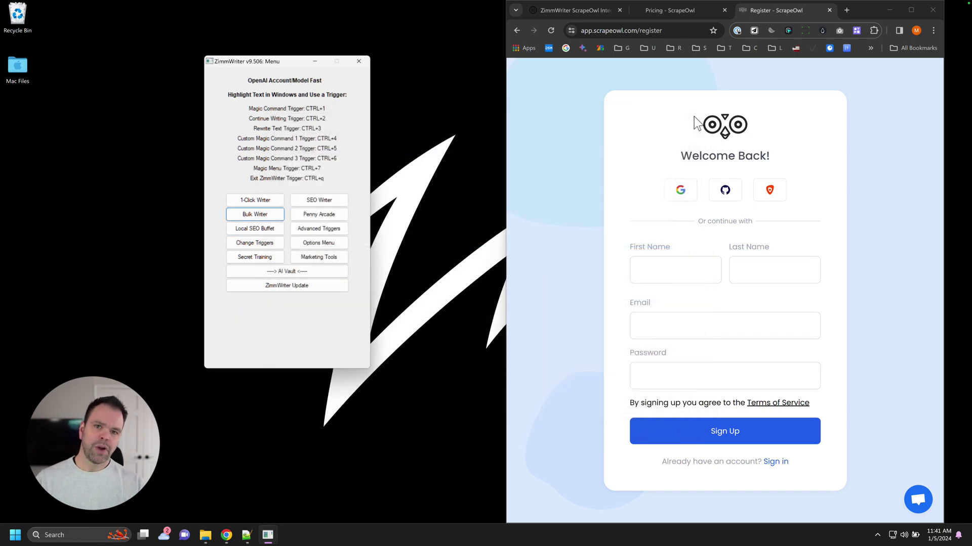